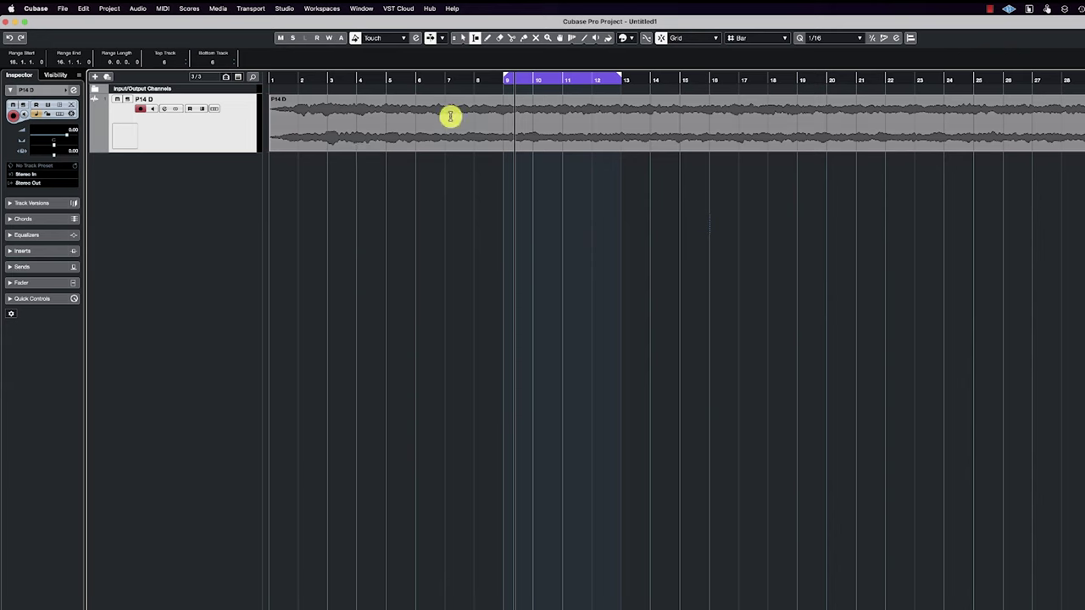
Disable Cycle and play the pad from around bar 4
{"action": "left_click", "coordinate": [586, 608]}
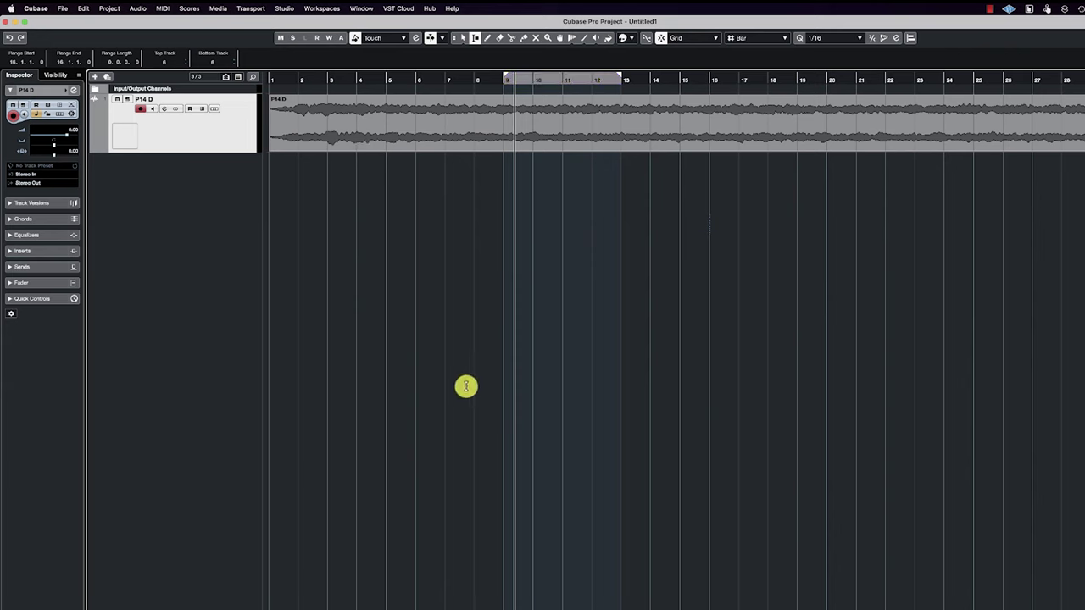
{"action": "left_click", "coordinate": [371, 82]}
{"action": "key", "text": "space"}
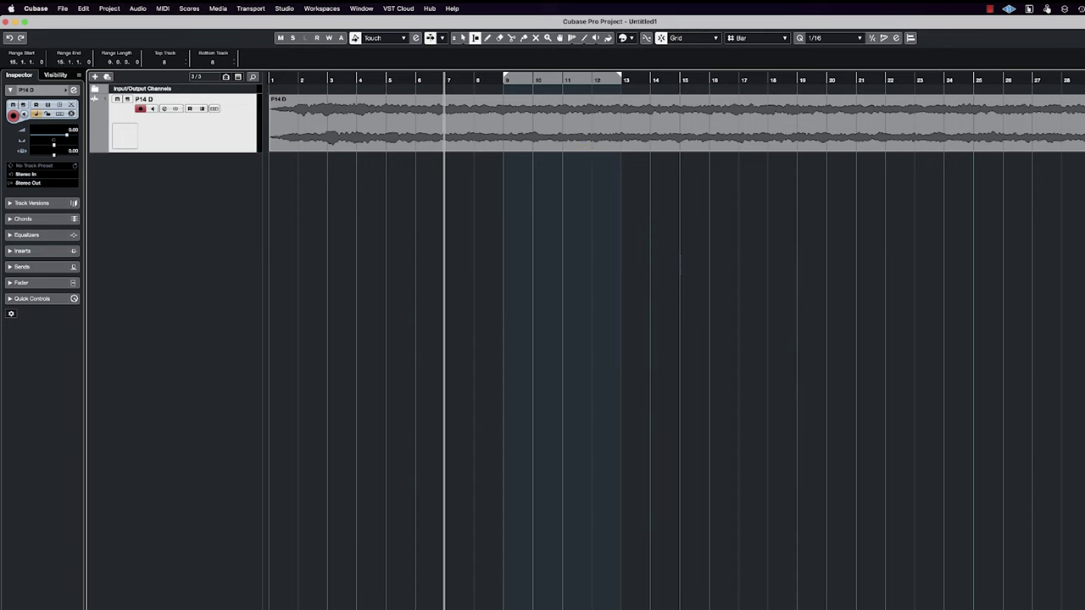
Re-enable Cycle and play the bars 9–12 loop from its start
{"action": "left_click", "coordinate": [591, 79]}
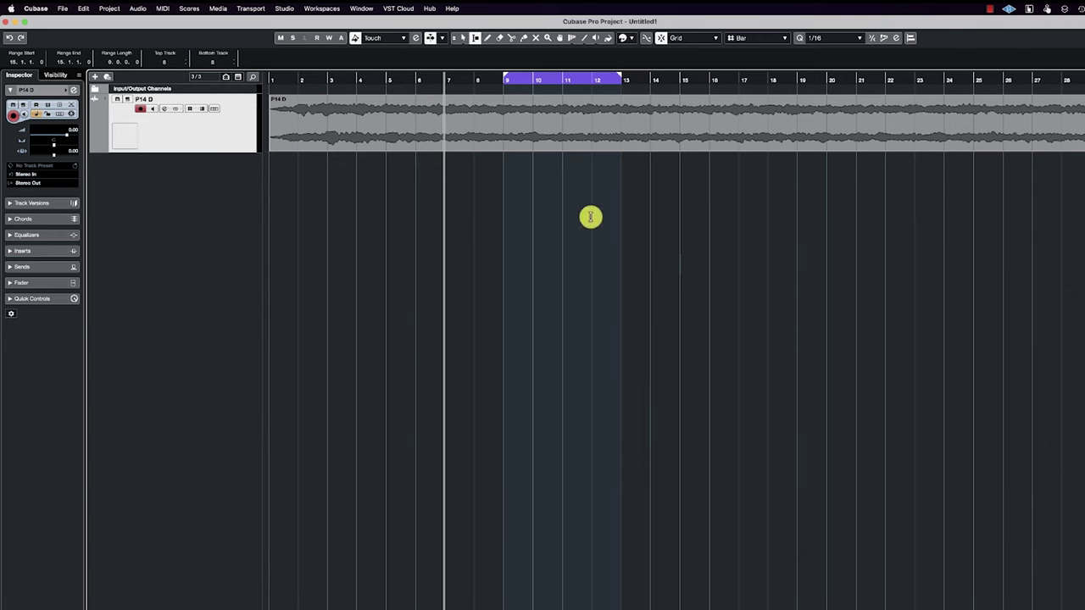
{"action": "left_click", "coordinate": [563, 79]}
{"action": "key", "text": "space"}
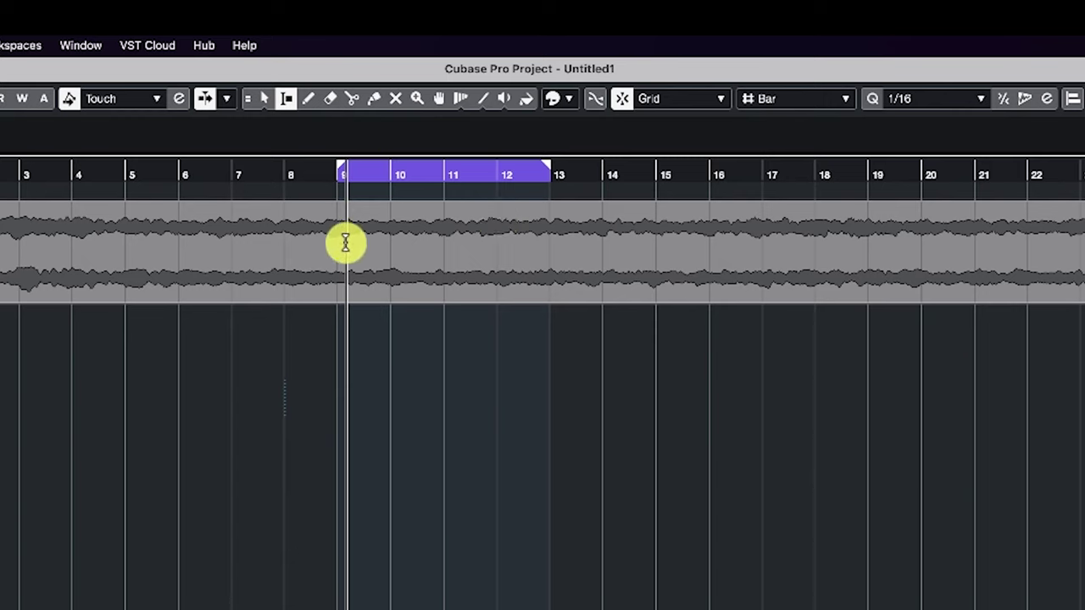
{"action": "left_click_drag", "start_coordinate": [550, 235], "coordinate": [590, 235]}
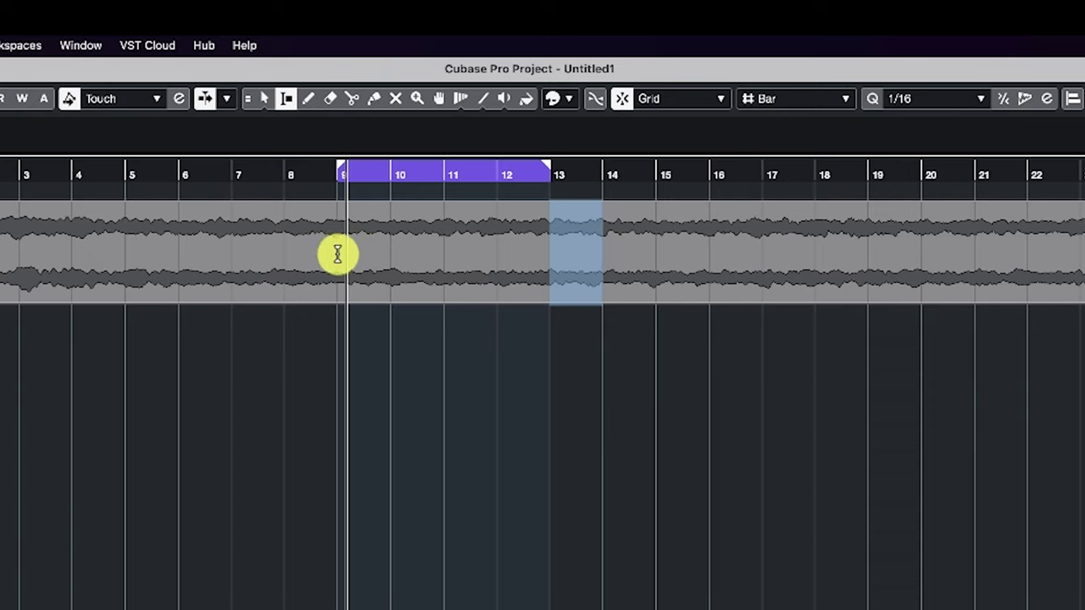
{"action": "left_click_drag", "start_coordinate": [337, 254], "coordinate": [375, 252]}
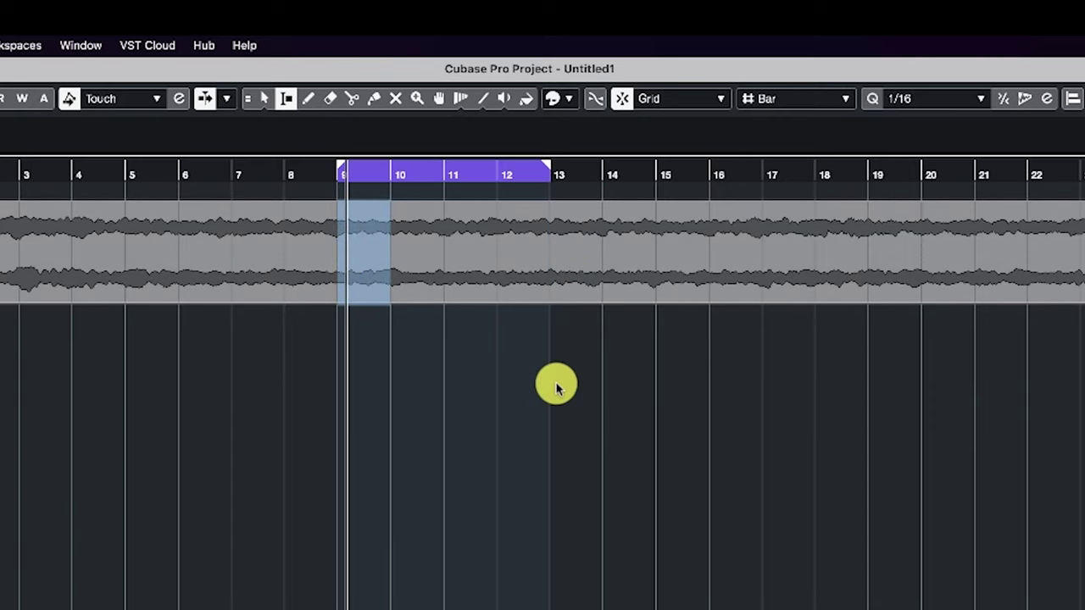
{"action": "left_click", "coordinate": [607, 356]}
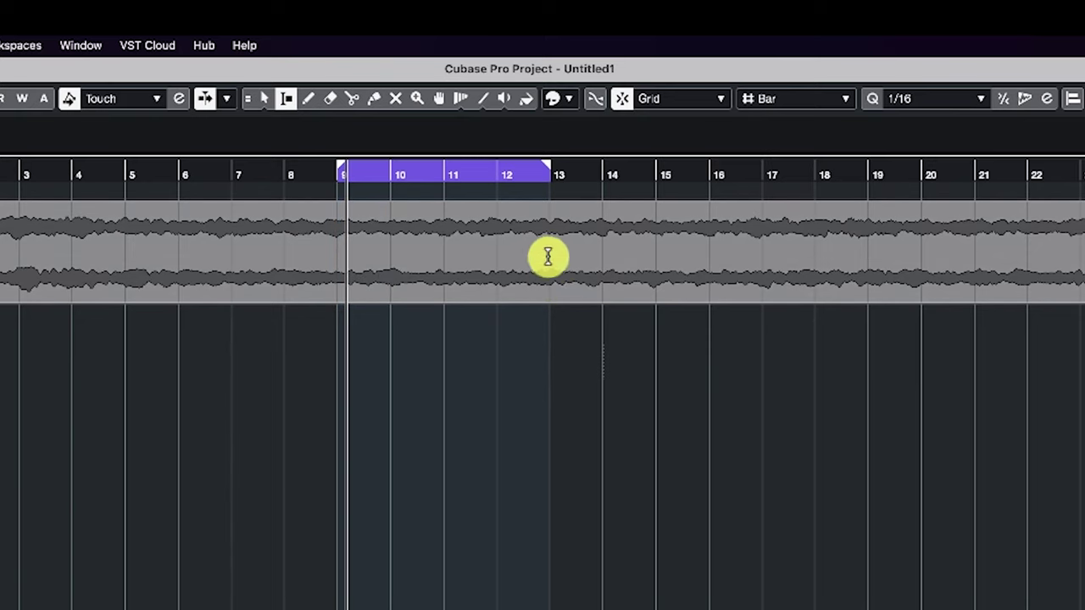
{"action": "left_click_drag", "start_coordinate": [558, 256], "coordinate": [593, 256]}
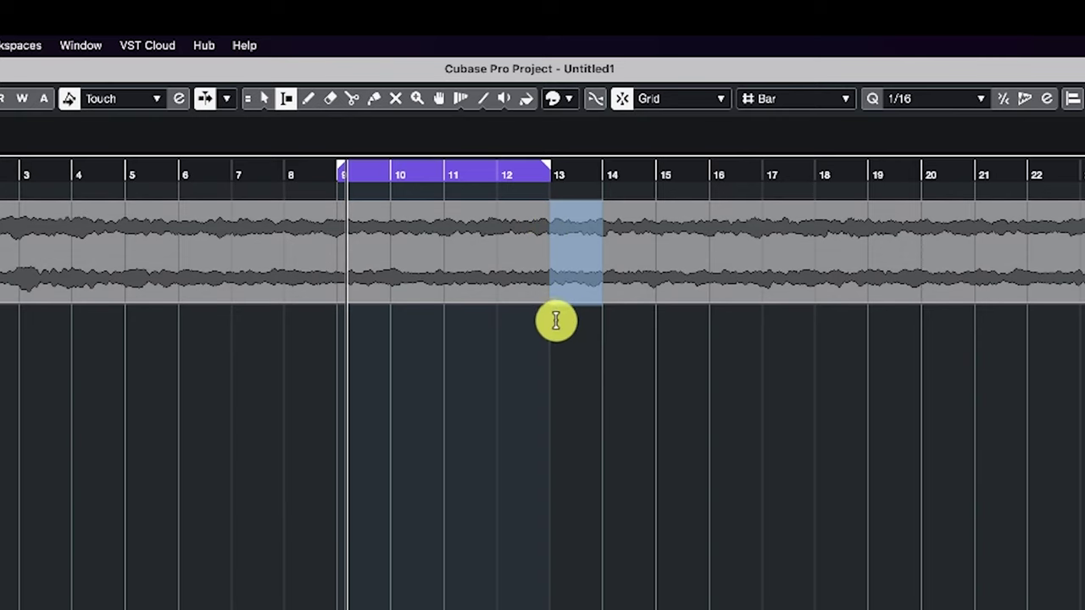
Replace the pad audio in bars 8–10 with the audio copied from bars 12–14
{"action": "left_click", "coordinate": [602, 398]}
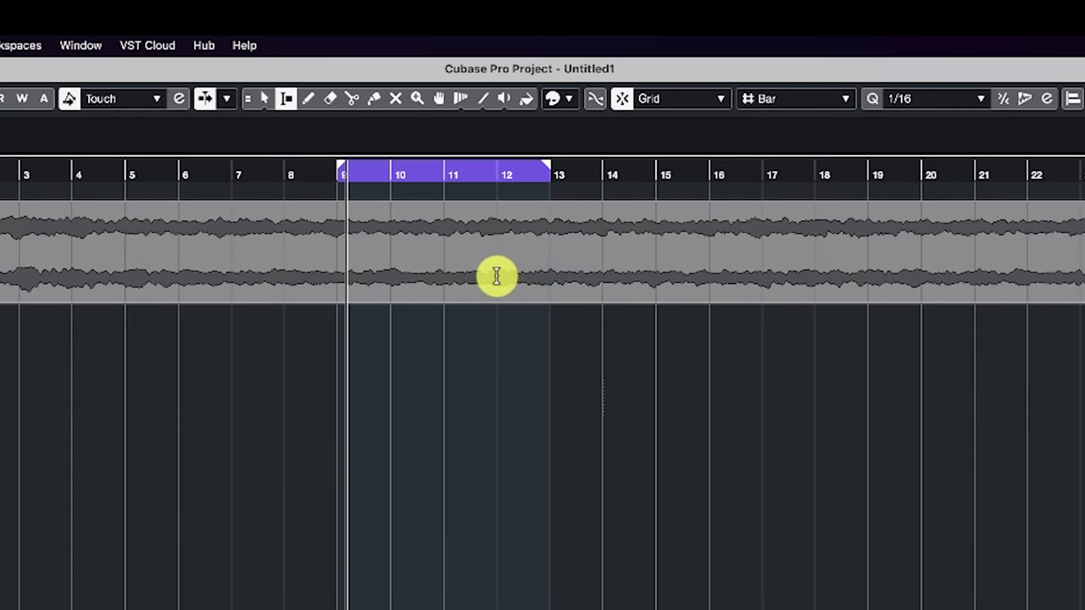
{"action": "left_click_drag", "start_coordinate": [496, 276], "coordinate": [584, 278]}
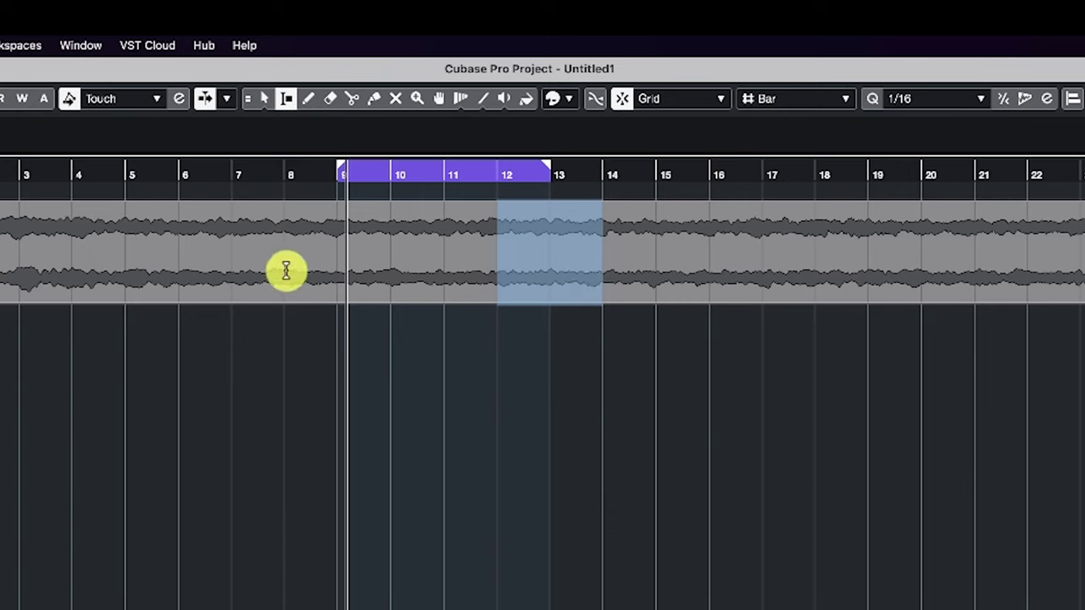
{"action": "left_click_drag", "start_coordinate": [286, 271], "coordinate": [380, 274]}
{"action": "key", "text": "Delete"}
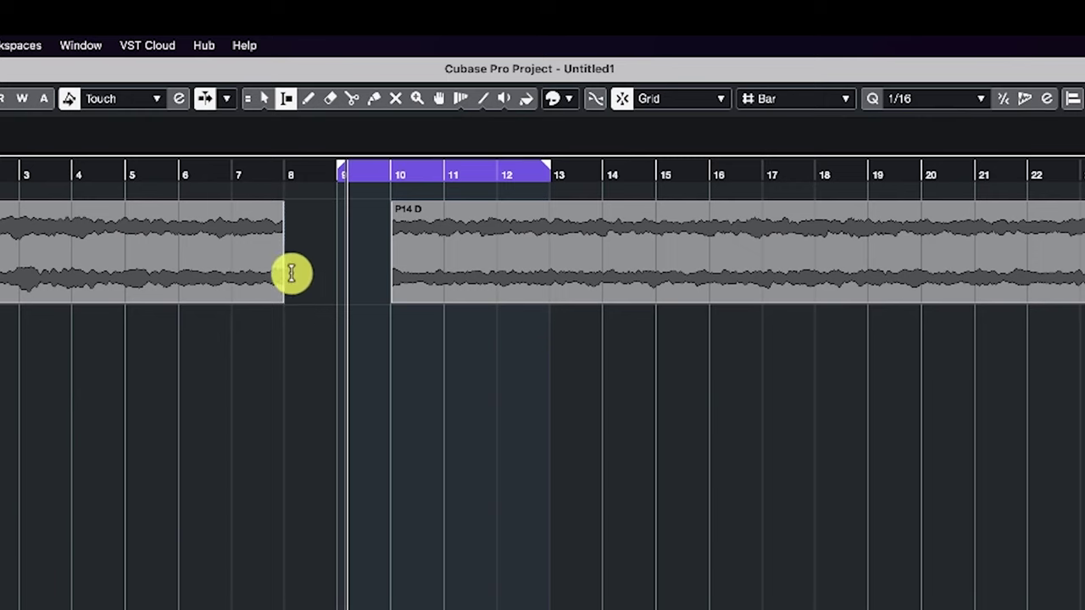
{"action": "left_click_drag", "start_coordinate": [301, 273], "coordinate": [370, 274]}
{"action": "key", "text": "ctrl+z"}
{"action": "left_click", "coordinate": [363, 348]}
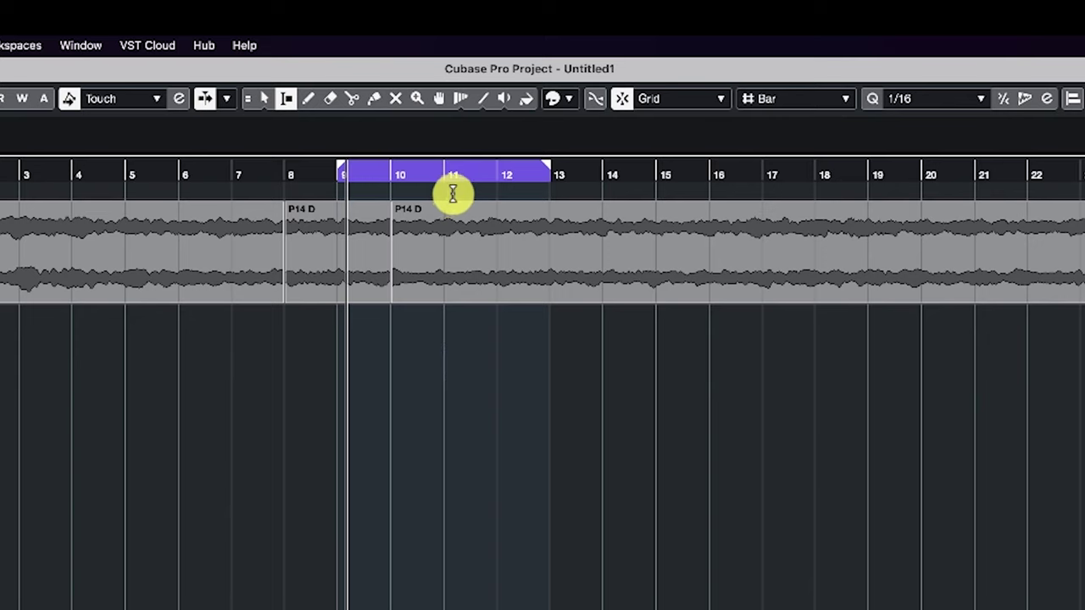
{"action": "key", "text": "space"}
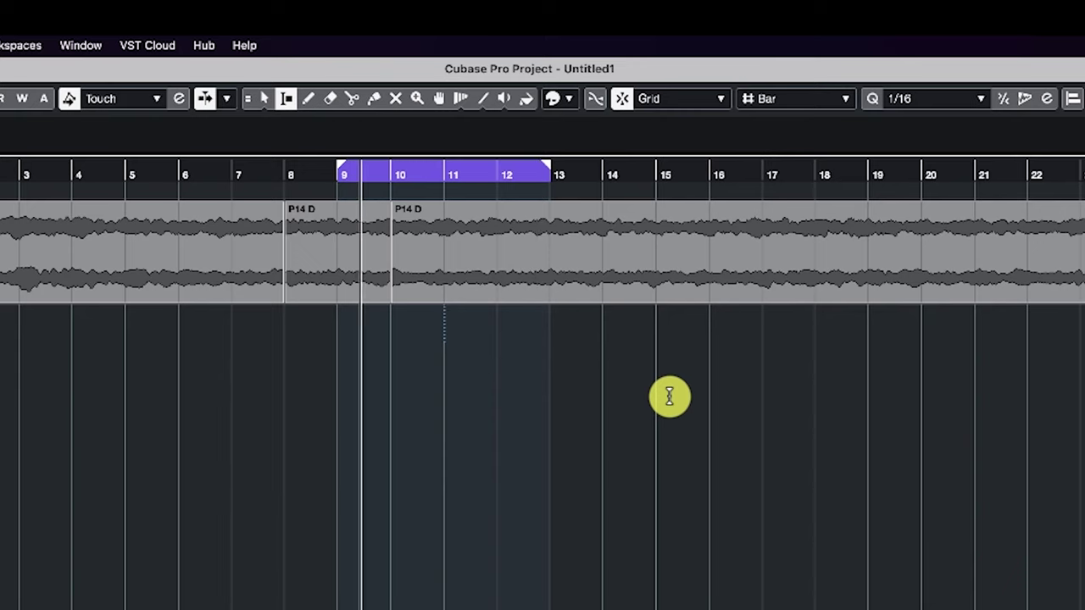
{"action": "key", "text": "space"}
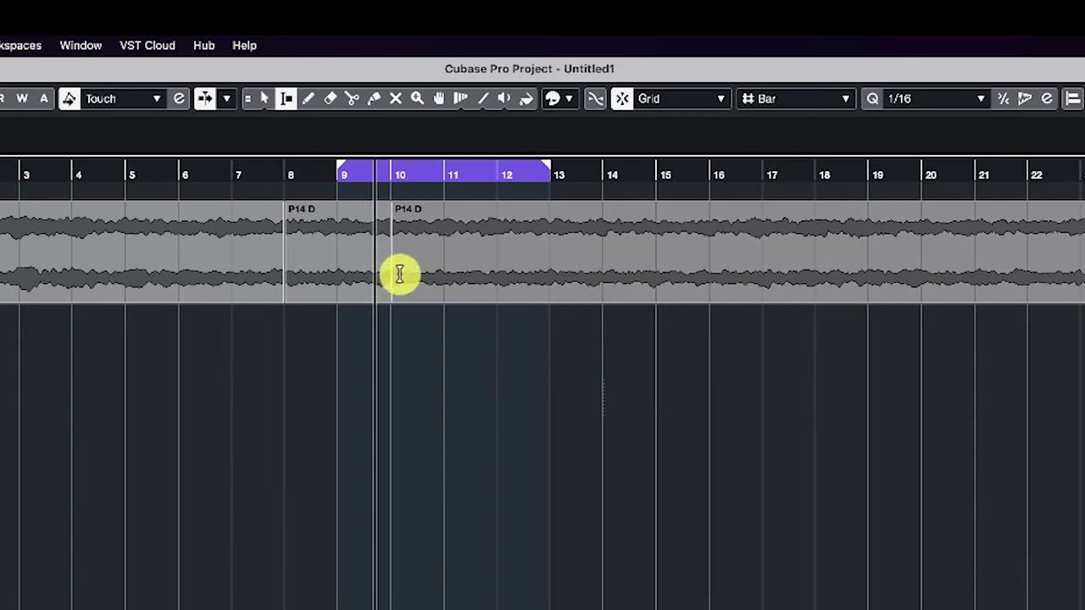
With the Object Selection tool, trim the later pad section to start at bar 11
{"action": "left_click", "coordinate": [264, 98]}
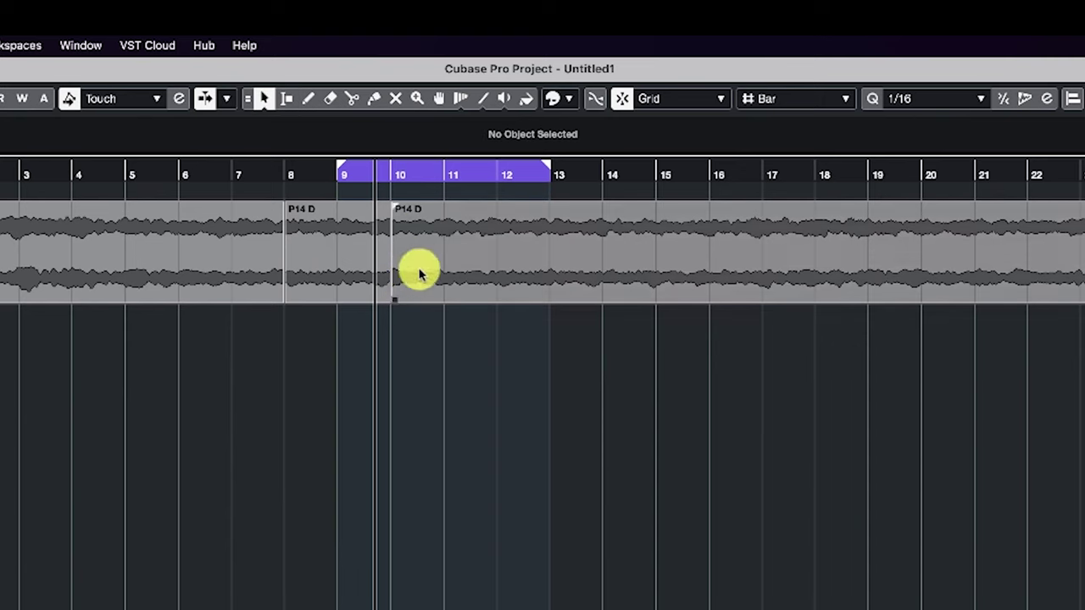
{"action": "left_click", "coordinate": [407, 295]}
{"action": "mouse_move", "coordinate": [393, 298]}
{"action": "left_mouse_down"}
{"action": "mouse_move", "coordinate": [365, 295]}
{"action": "mouse_move", "coordinate": [392, 293]}
{"action": "mouse_move", "coordinate": [431, 310]}
{"action": "left_mouse_up"}
{"action": "left_click", "coordinate": [448, 352]}
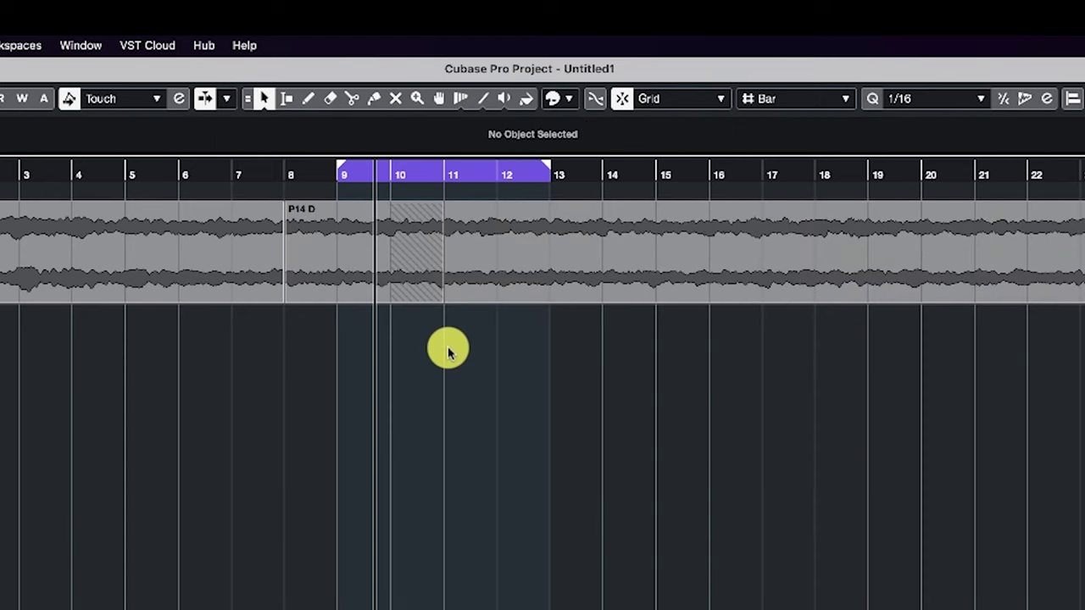
Range-select the overlap between bars 10 and 11 and open the Audio menu
{"action": "left_click", "coordinate": [286, 98]}
{"action": "left_click_drag", "start_coordinate": [436, 274], "coordinate": [402, 269]}
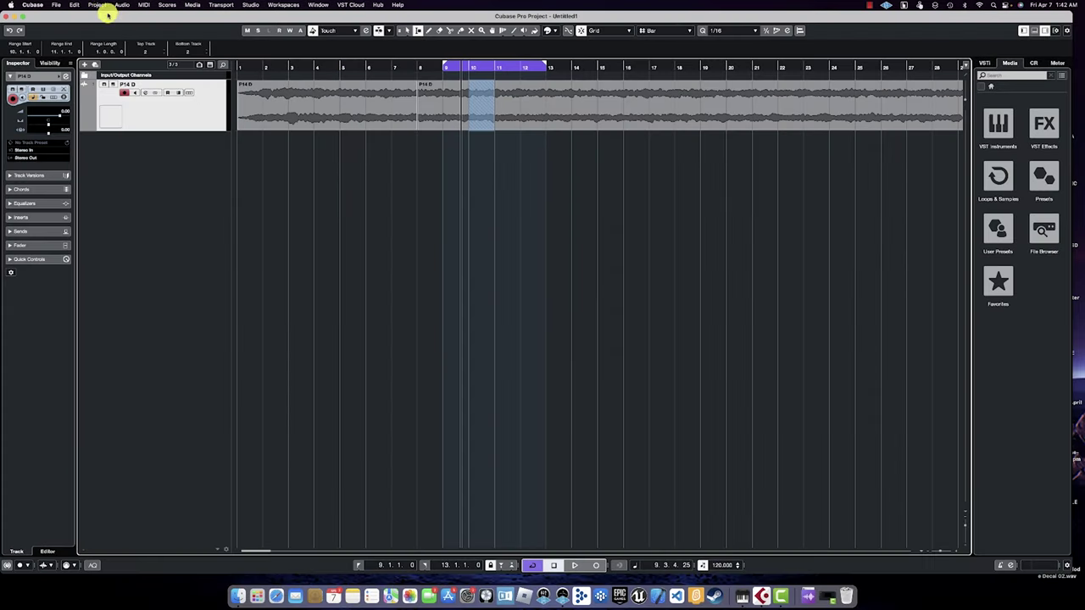
{"action": "left_click", "coordinate": [99, 5]}
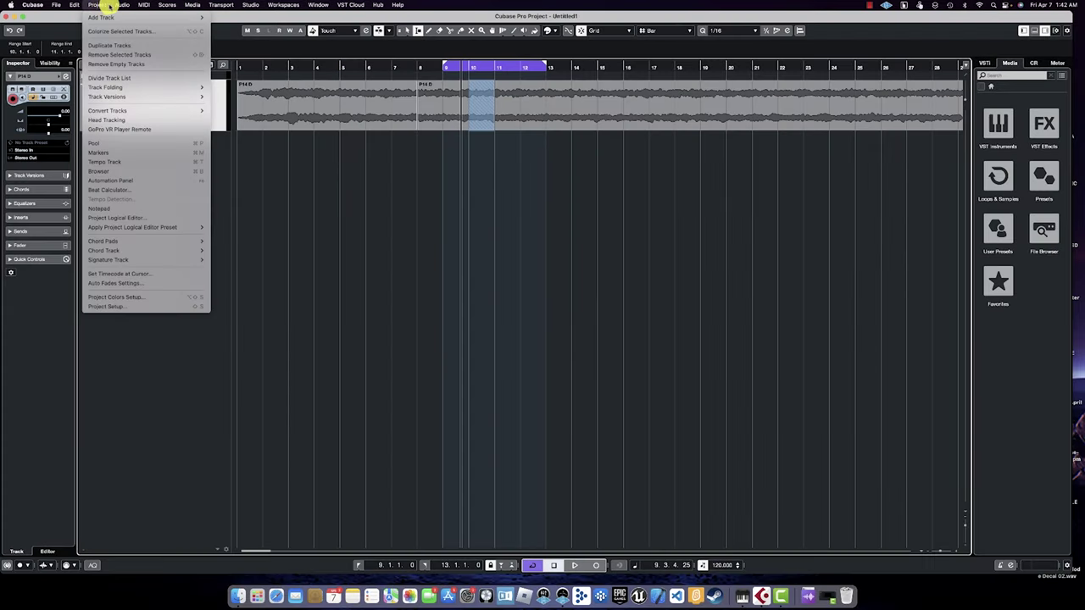
Apply Audio > Crossfade across the bars 10–11 overlap
{"action": "left_click", "coordinate": [138, 232]}
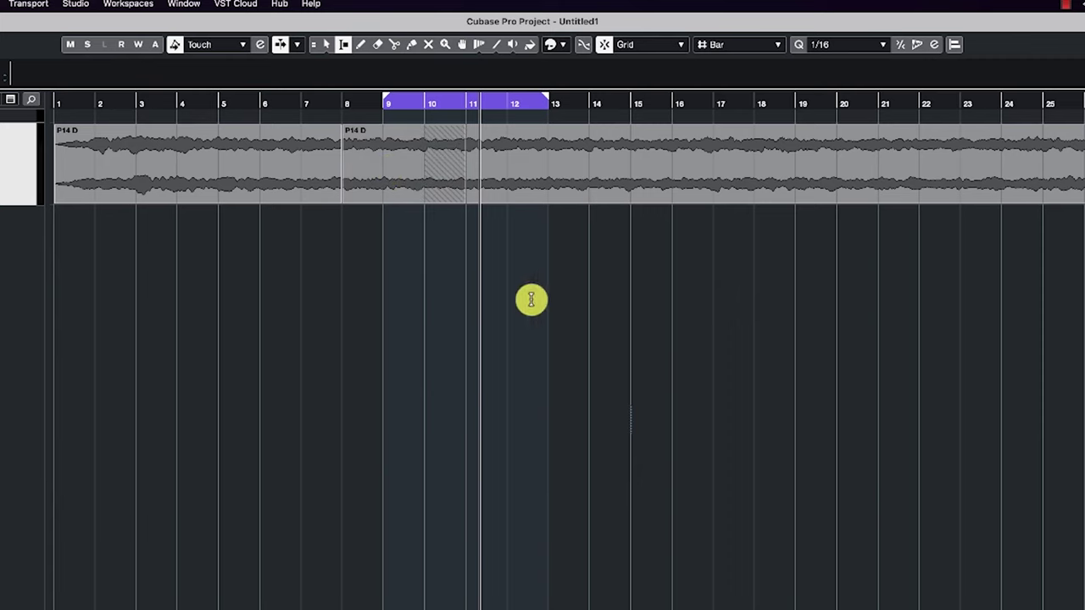
Delete the pad audio before bar 9, from bar 13 to 20, and after bar 20
{"action": "left_click_drag", "start_coordinate": [384, 192], "coordinate": [50, 184]}
{"action": "key", "text": "Delete"}
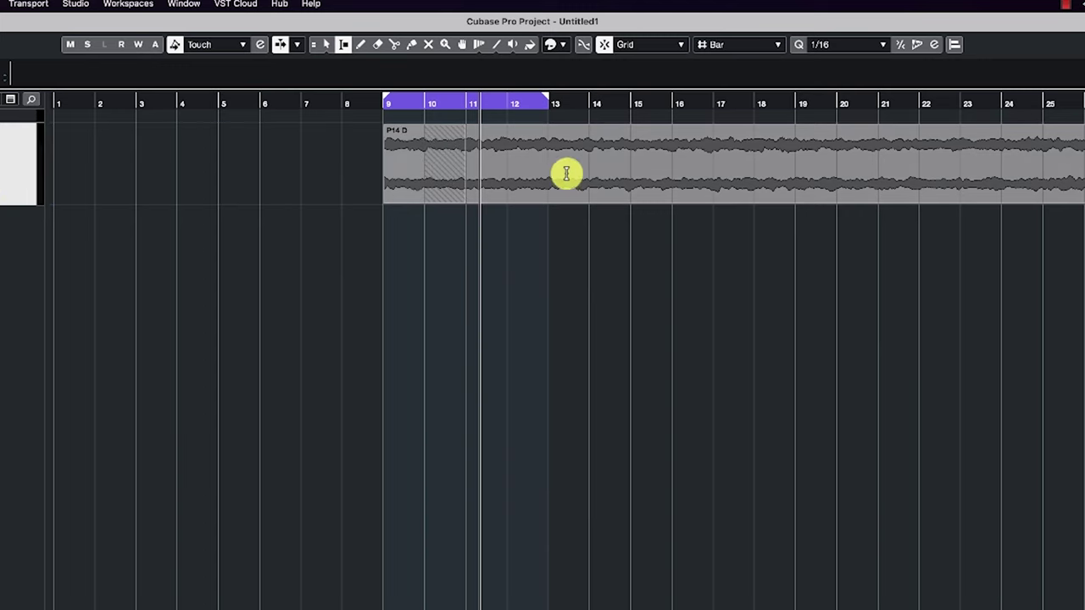
{"action": "left_click_drag", "start_coordinate": [550, 178], "coordinate": [826, 179]}
{"action": "key", "text": "Delete"}
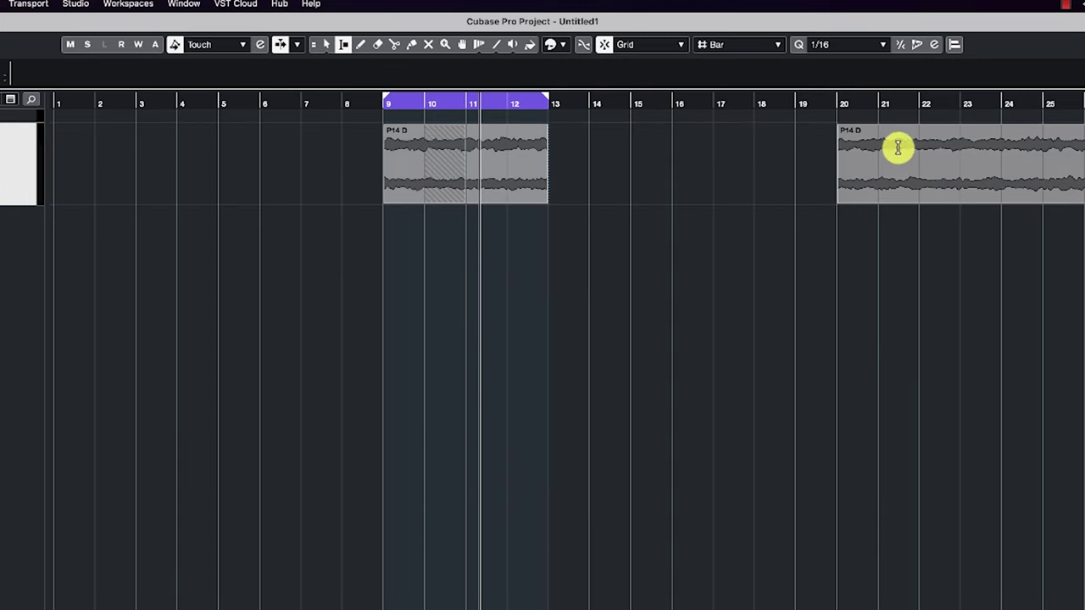
{"action": "left_click", "coordinate": [872, 145]}
{"action": "key", "text": "Delete"}
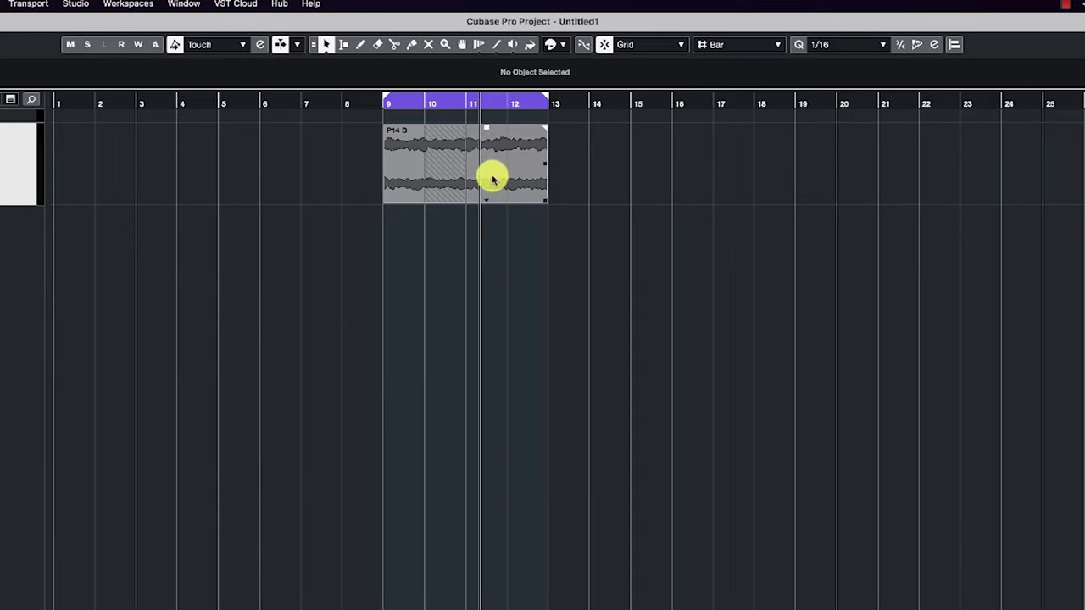